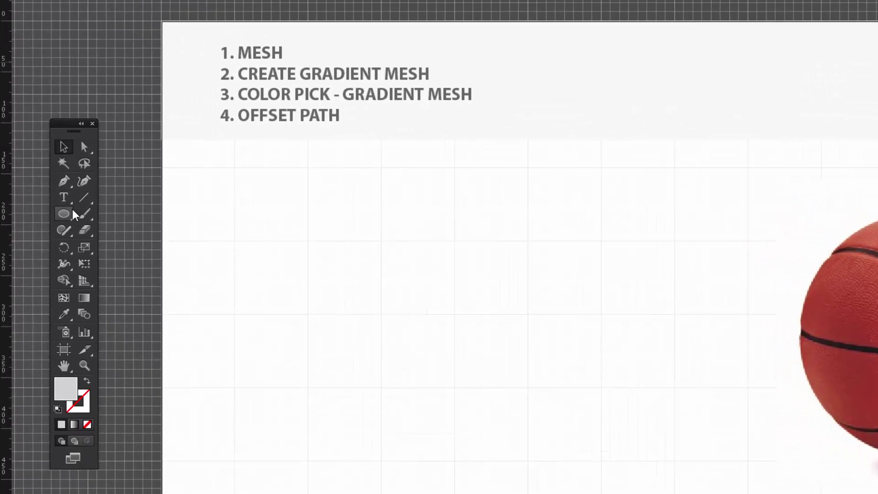
- Draw a light grey circle in the empty area beside the basketball and add three horizontal mesh lines across it
left_click(71, 213)
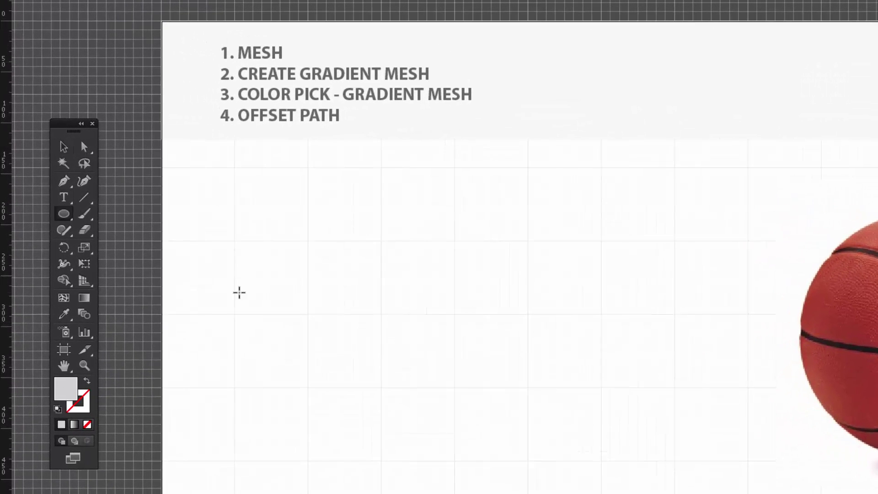
left_click_drag(268, 243, 537, 433)
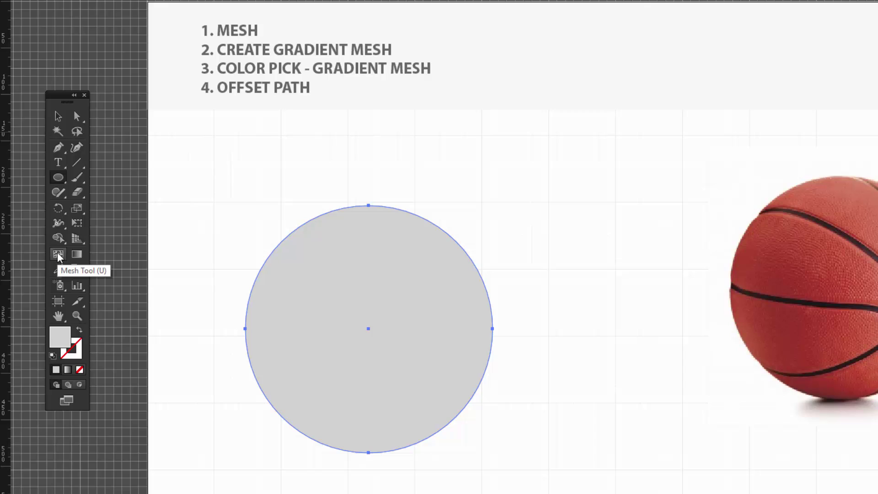
left_click(43, 251)
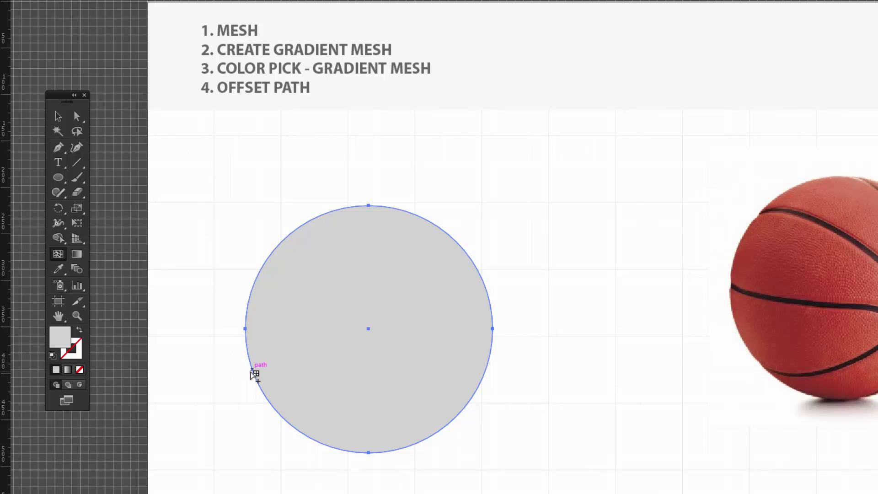
left_click(253, 371)
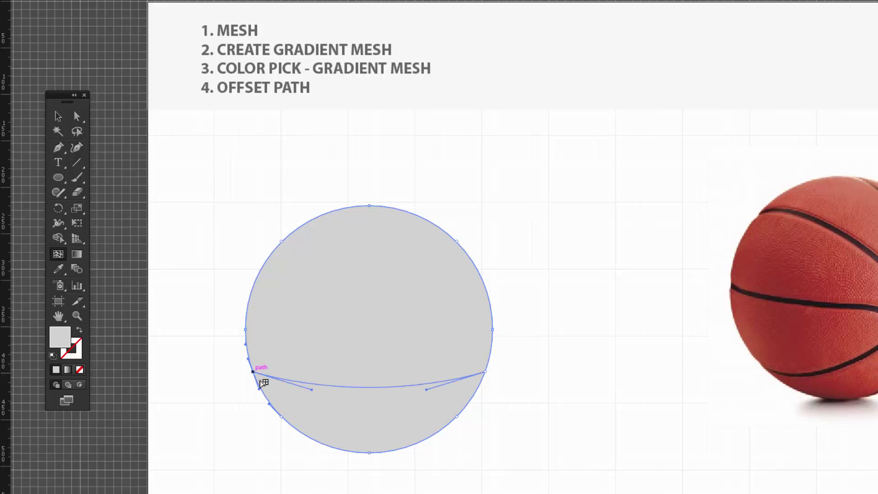
left_click(247, 319)
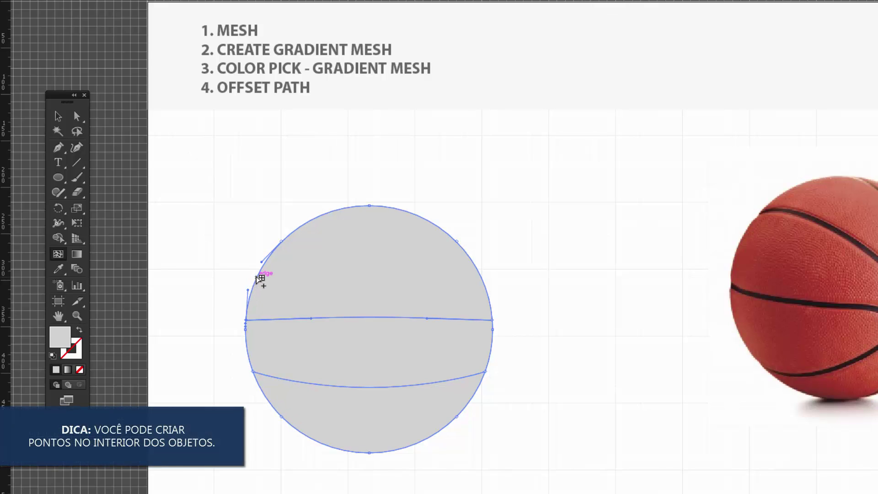
left_click(258, 276)
- Add five vertical mesh lines across the circle, spaced from its left side to its right side
left_click(294, 230)
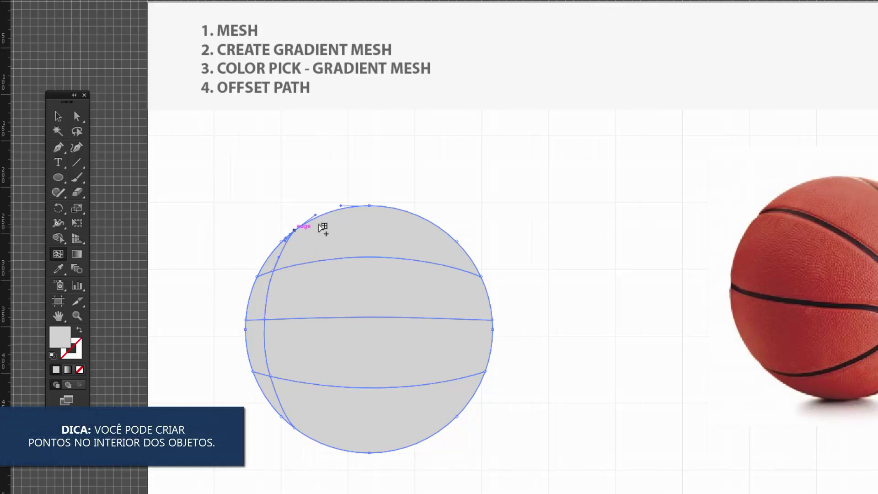
left_click(334, 211)
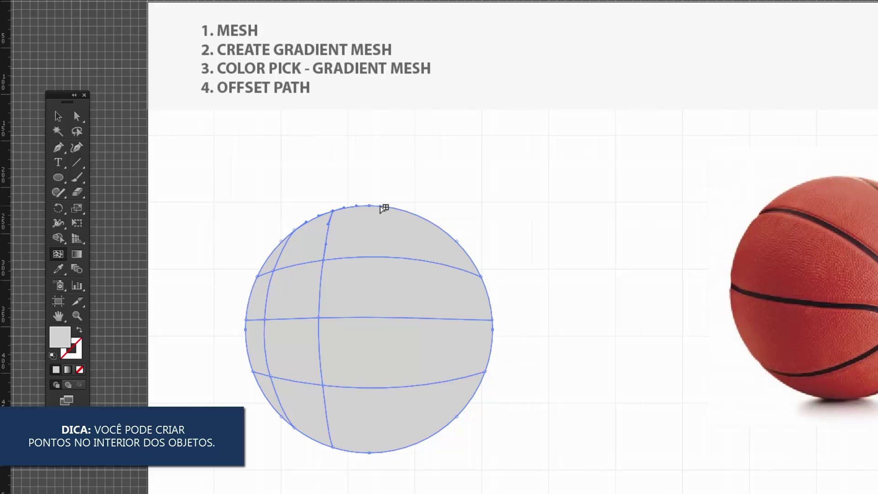
left_click(380, 206)
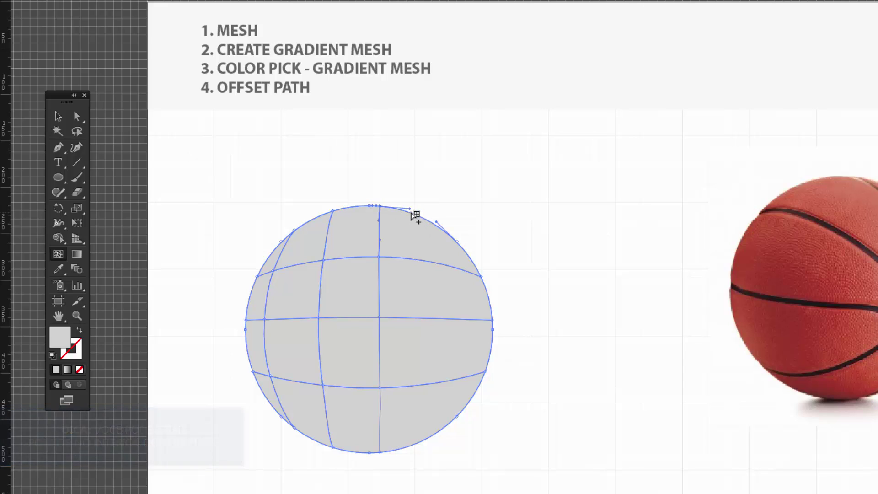
left_click(411, 213)
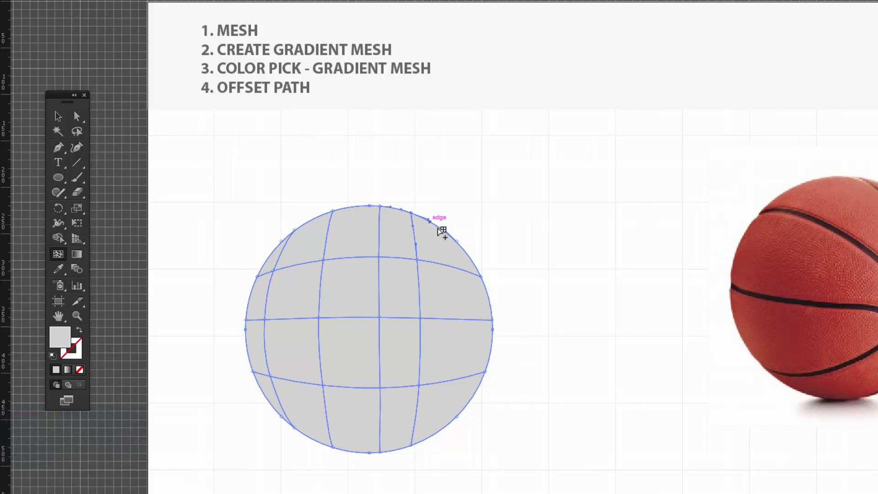
left_click(434, 223)
- Refine the circle's mesh with additional horizontal lines and one more vertical line near the centre
left_click(471, 257)
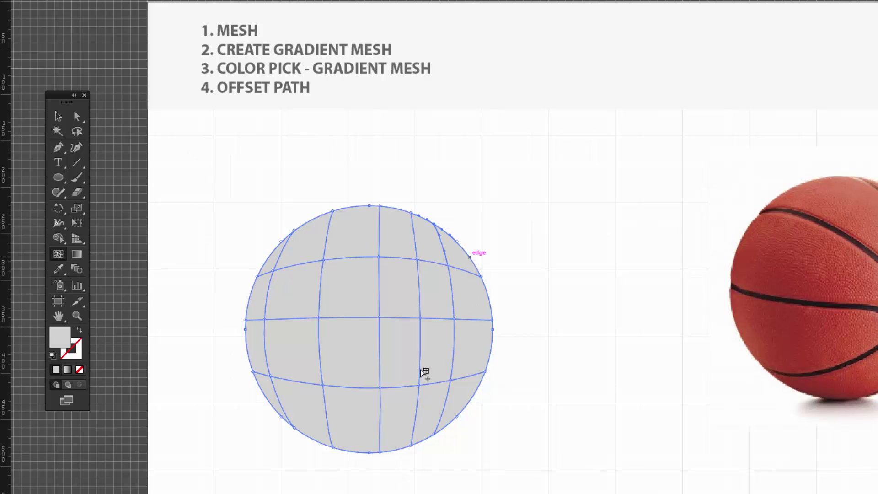
left_click(357, 206)
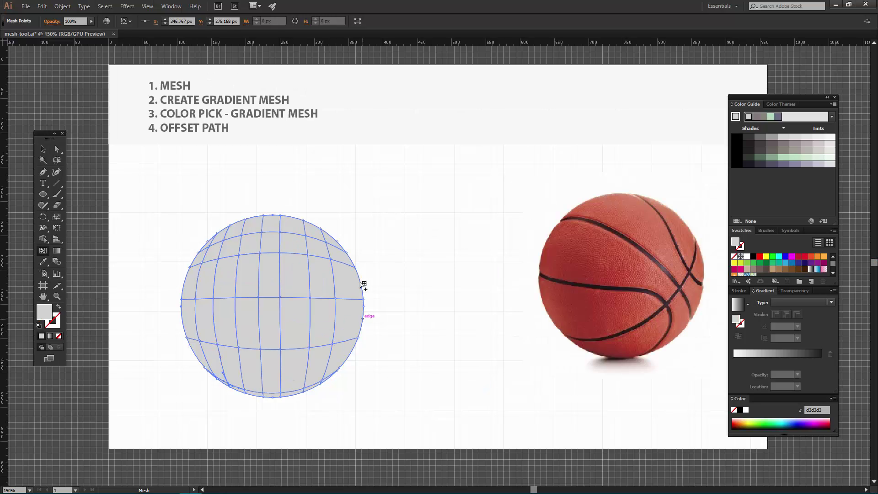
left_click(491, 347)
left_click(394, 285)
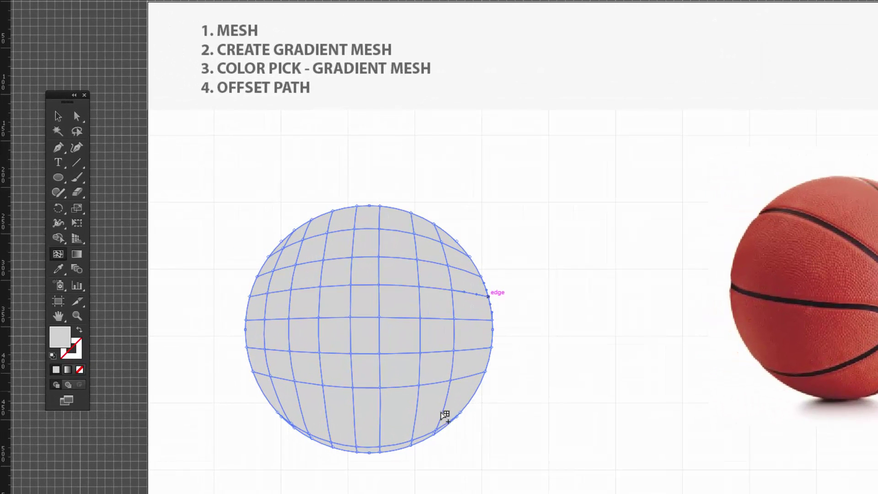
left_click(476, 389)
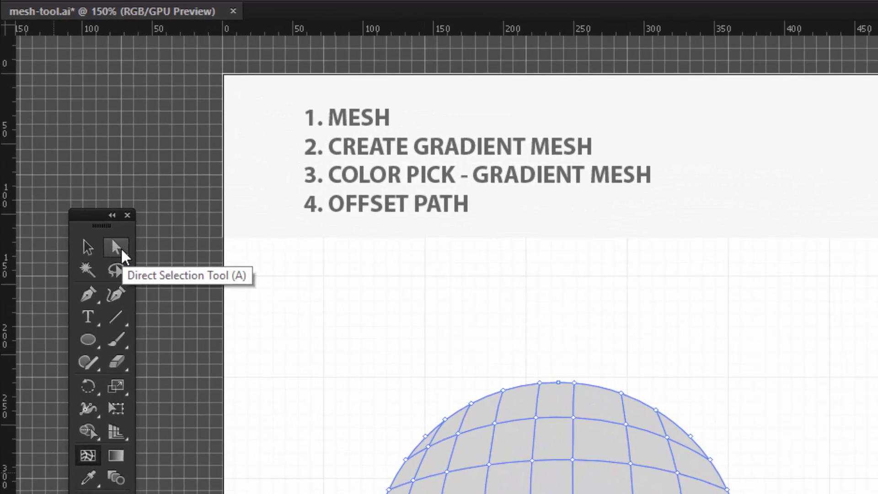
- Directly select the mesh points just right of the sphere's centre and set their fill colour to e5e5e5 as a highlight
left_click(121, 248)
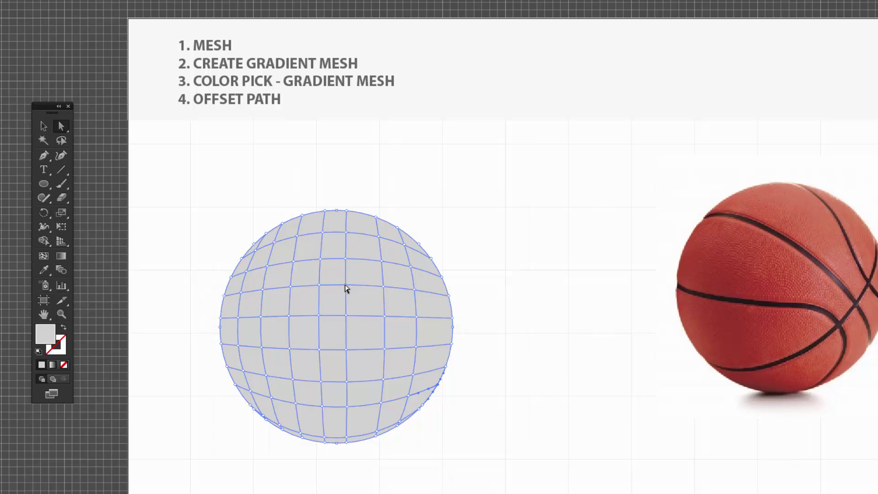
left_click(345, 285)
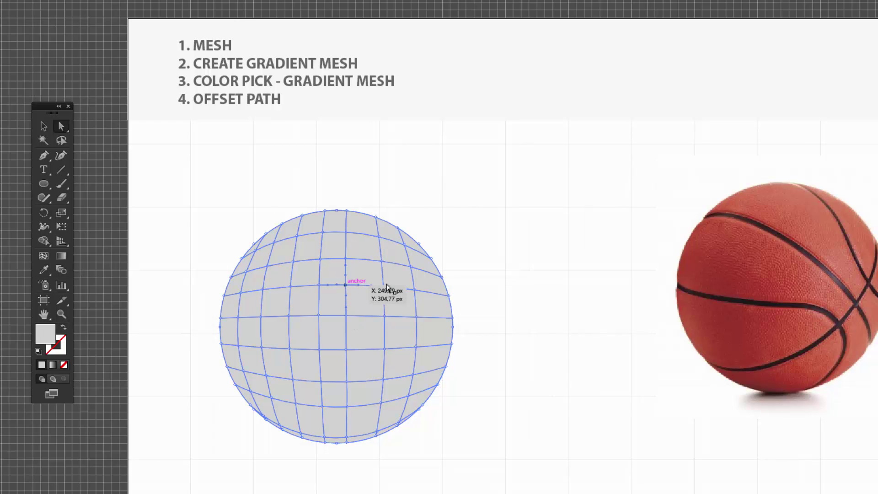
left_click(345, 315)
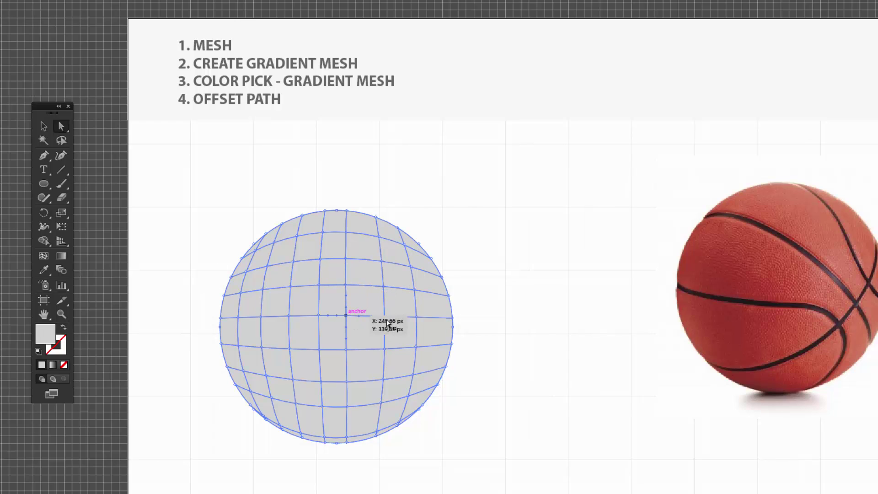
left_click(383, 286, "shift")
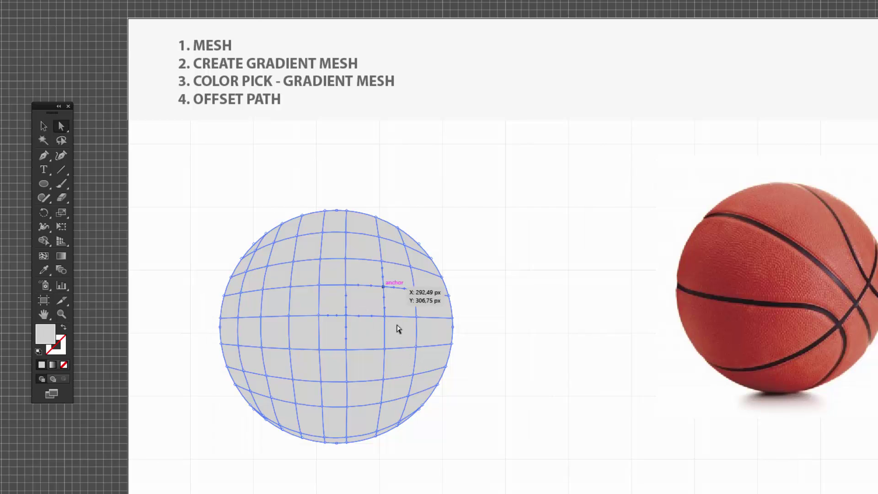
left_click(384, 316, "shift")
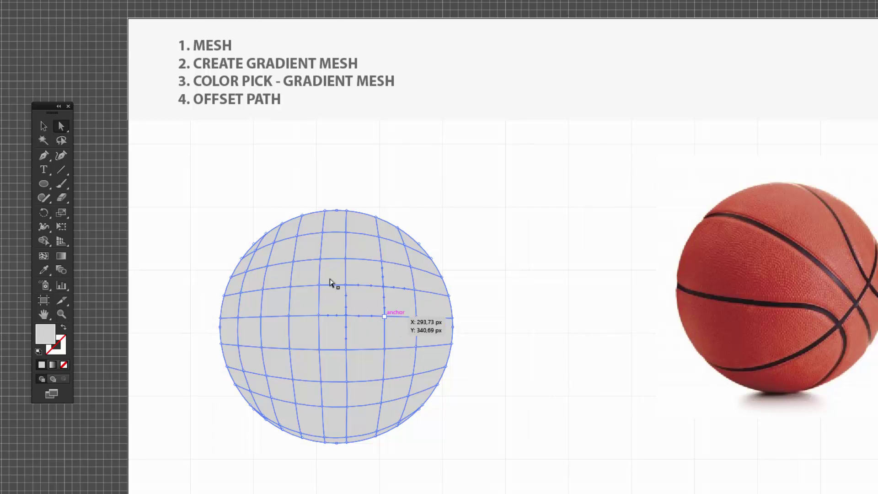
double_click(48, 336)
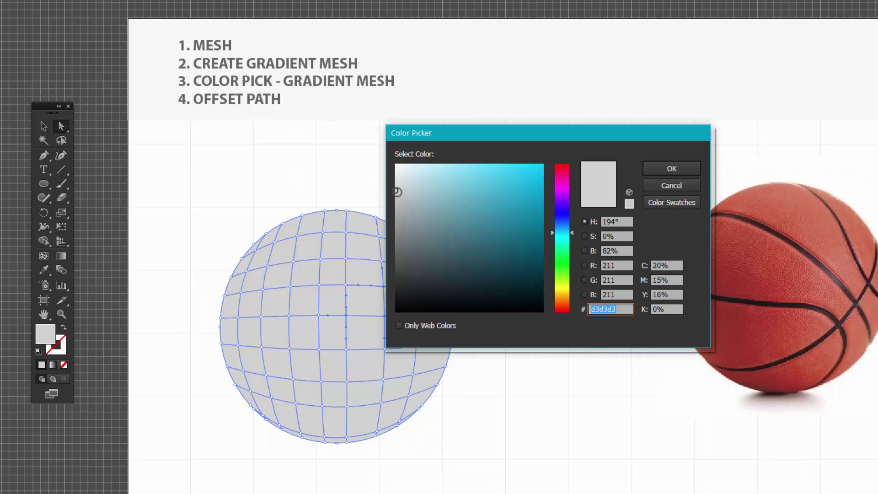
left_click_drag(396, 184, 396, 179)
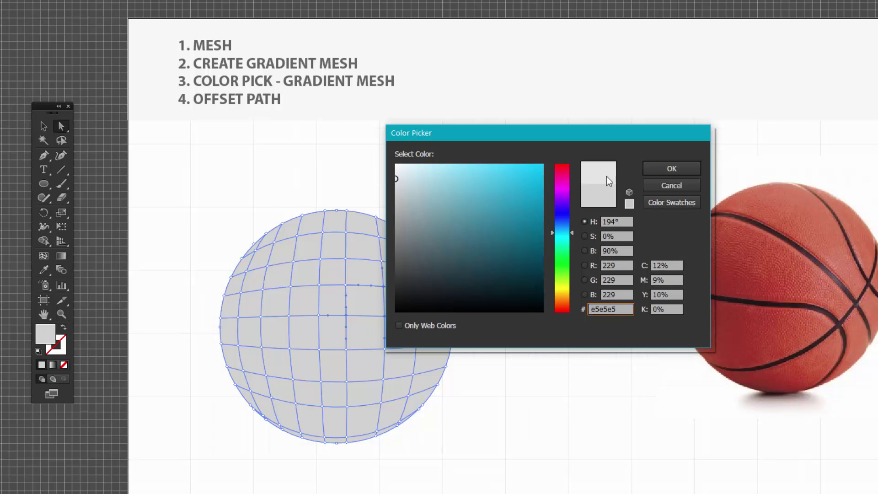
left_click(670, 169)
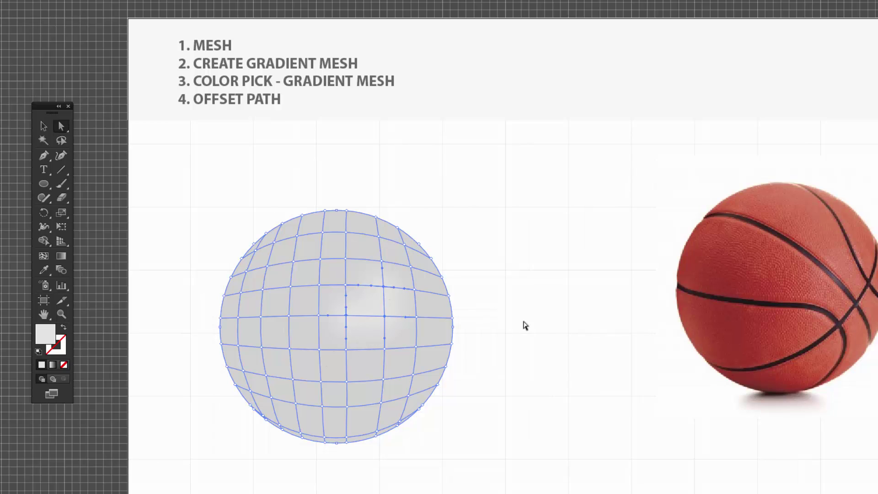
left_click(479, 337)
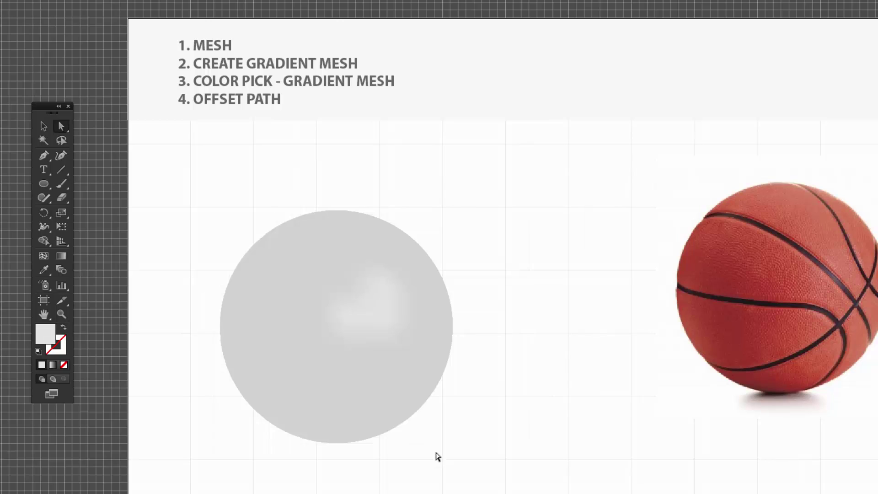
- Select the mesh points along the sphere's bottom edge and fill them with a darker grey for shadow
left_click_drag(407, 452, 196, 402)
left_click_drag(266, 468, 195, 403)
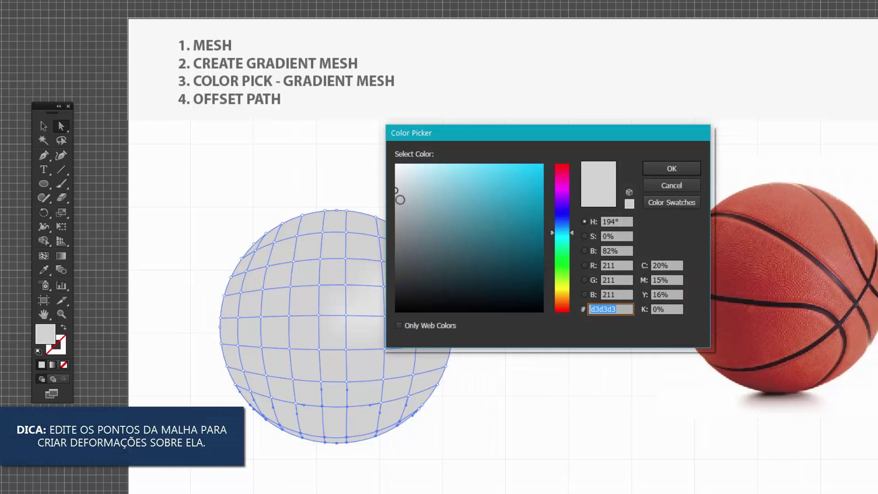
left_click_drag(397, 198, 390, 214)
left_click(671, 169)
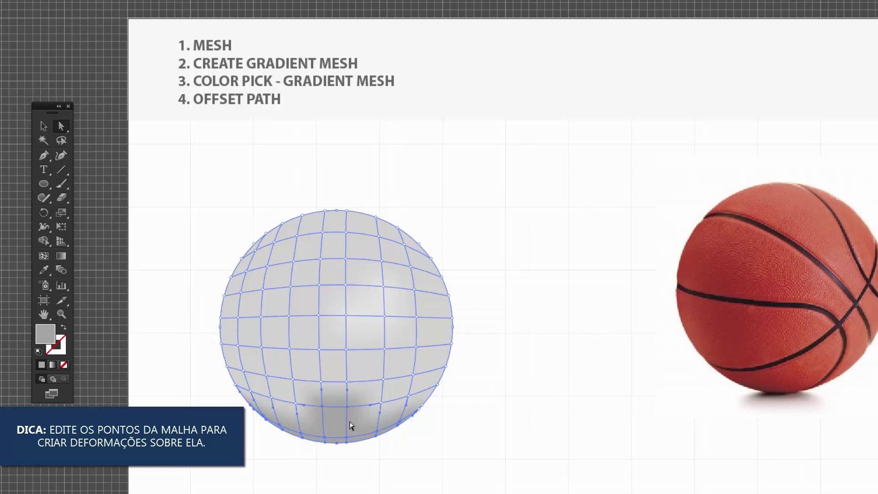
left_click(427, 438)
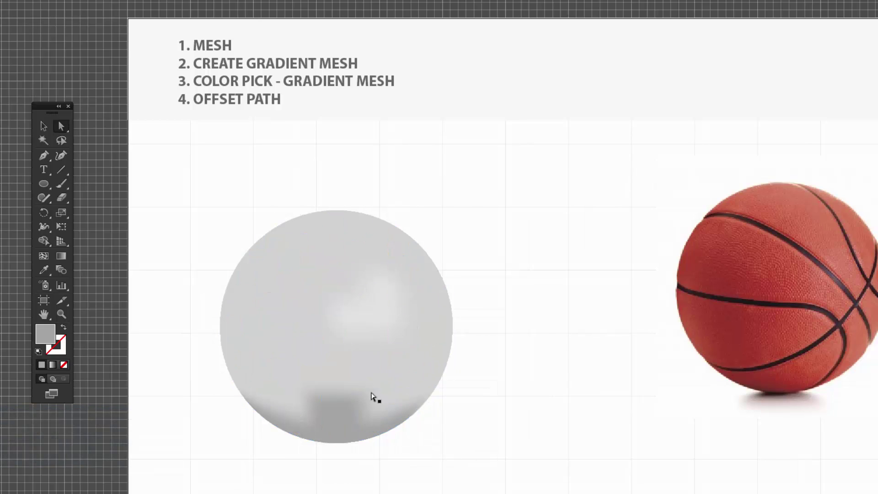
- Select the row of mesh points across the sphere's lower part and fill it with a slightly darker grey
left_click_drag(218, 373, 389, 391)
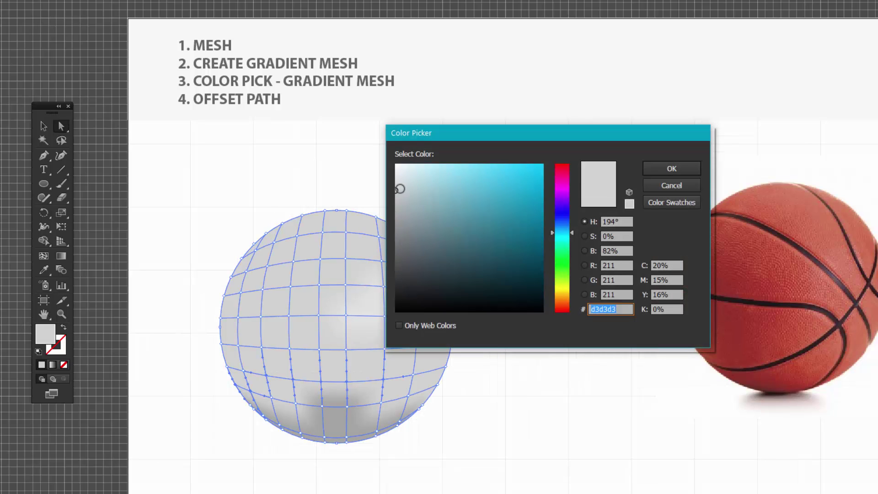
left_click(668, 169)
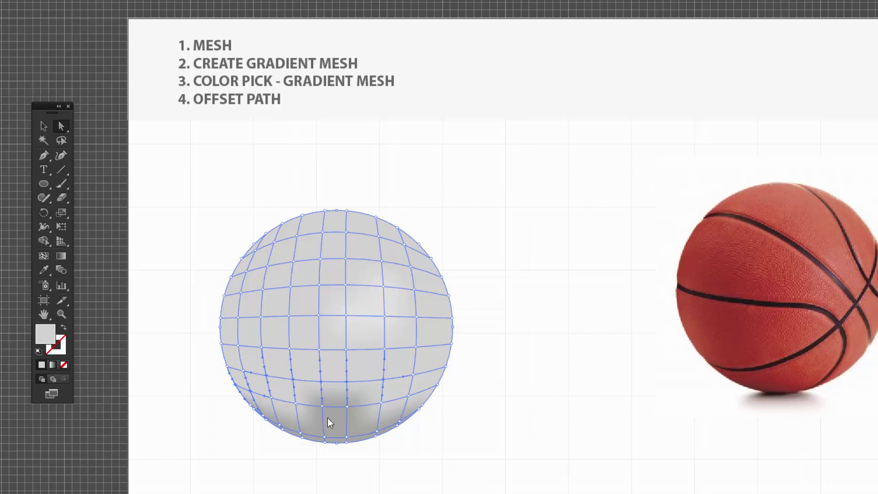
left_click(552, 390)
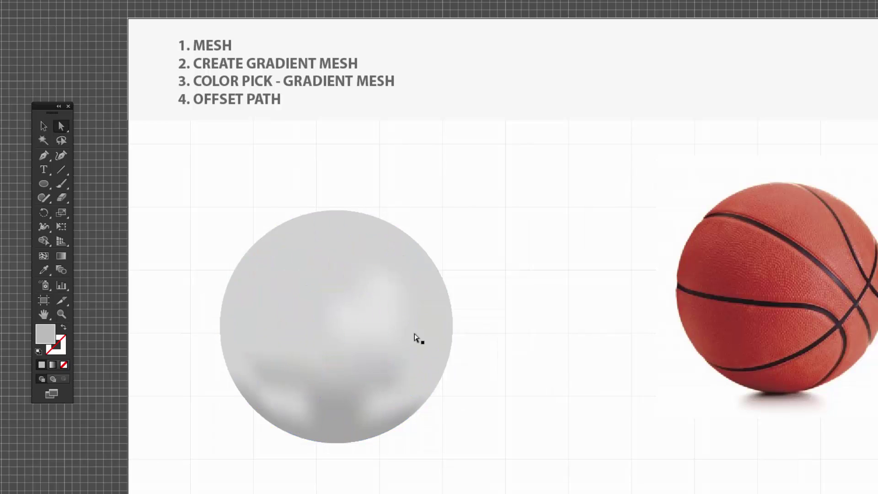
- Select the mesh points at the sphere's lower-left edge and recolour them light grey
left_click_drag(205, 384, 302, 410)
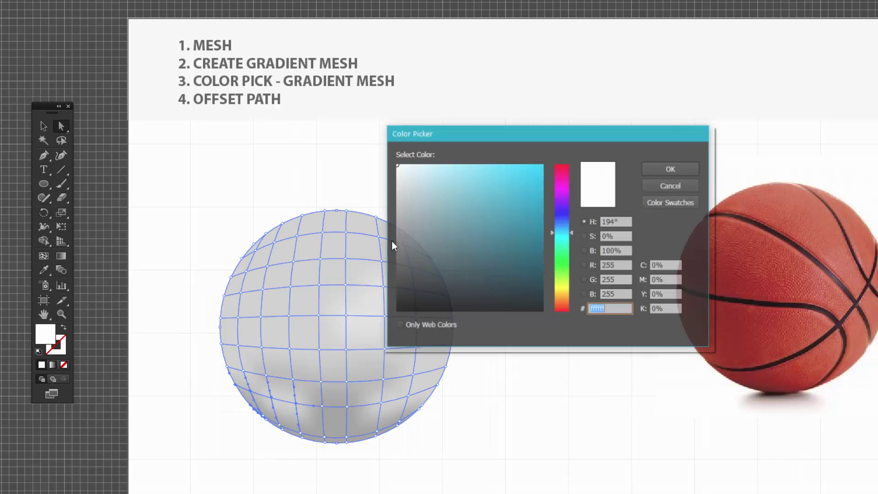
mouse_move(391, 240)
left_mouse_down()
mouse_move(401, 196)
mouse_move(412, 203)
mouse_move(404, 192)
left_mouse_up()
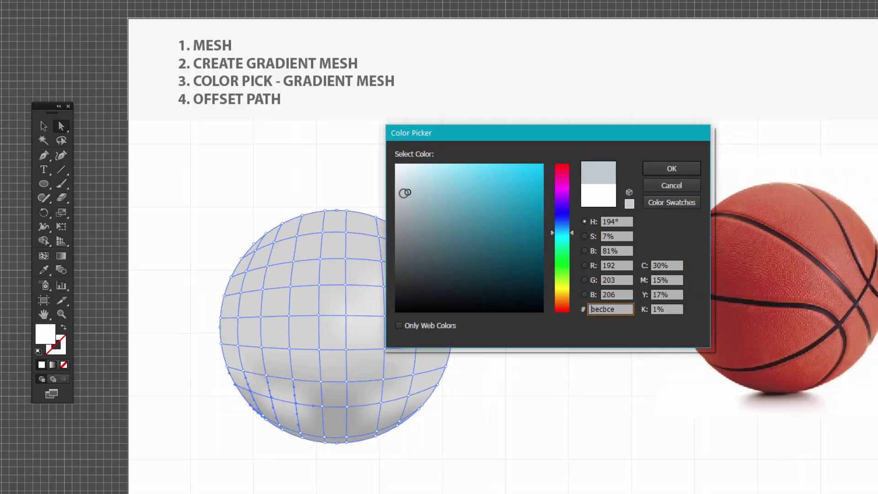
left_click(671, 168)
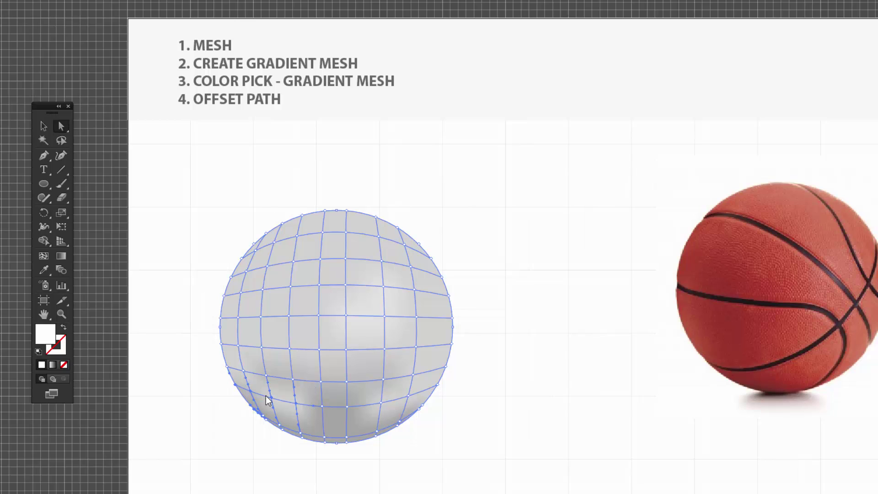
left_click(223, 445)
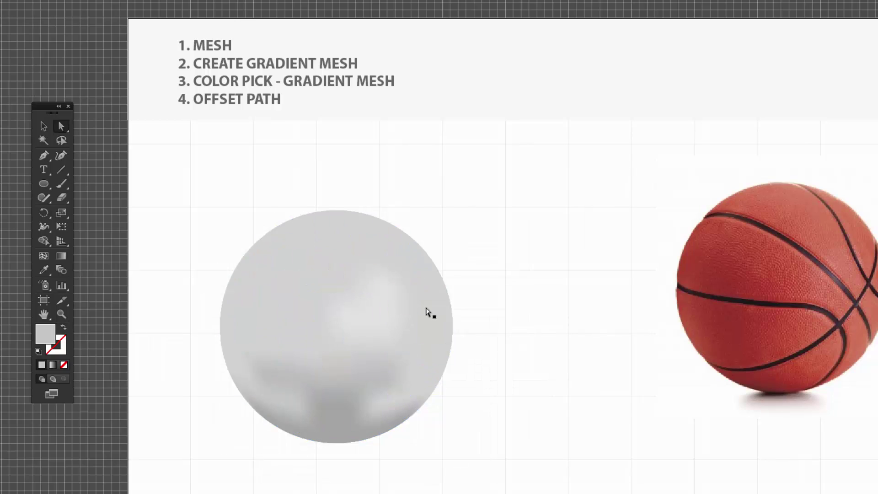
- Select the mesh points in the sphere's upper-right area and set their fill colour to efefef
left_click_drag(435, 232, 316, 327)
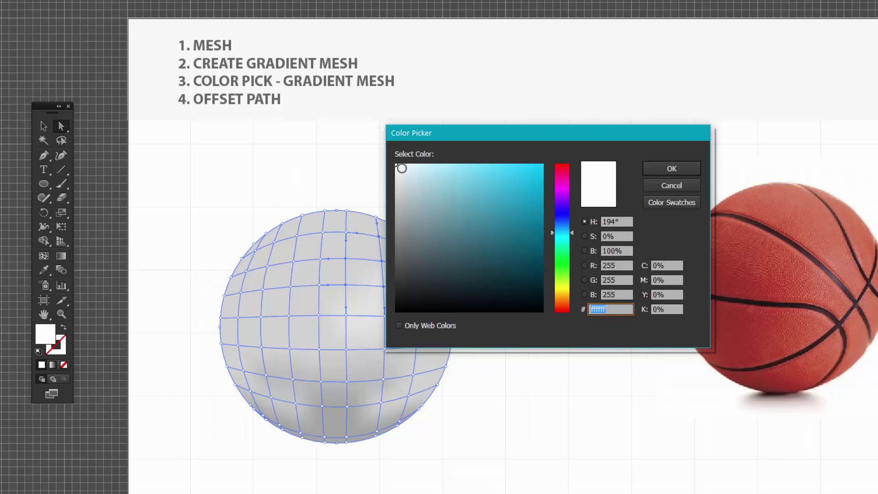
left_click(396, 172)
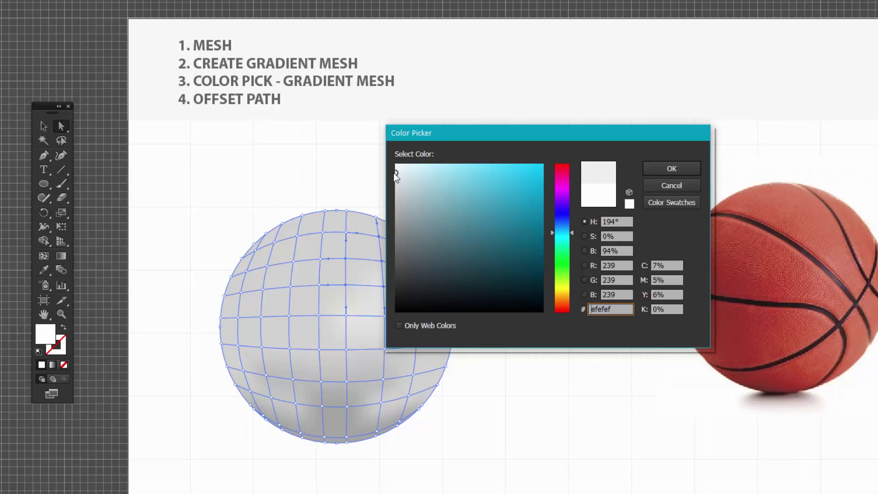
left_click(669, 169)
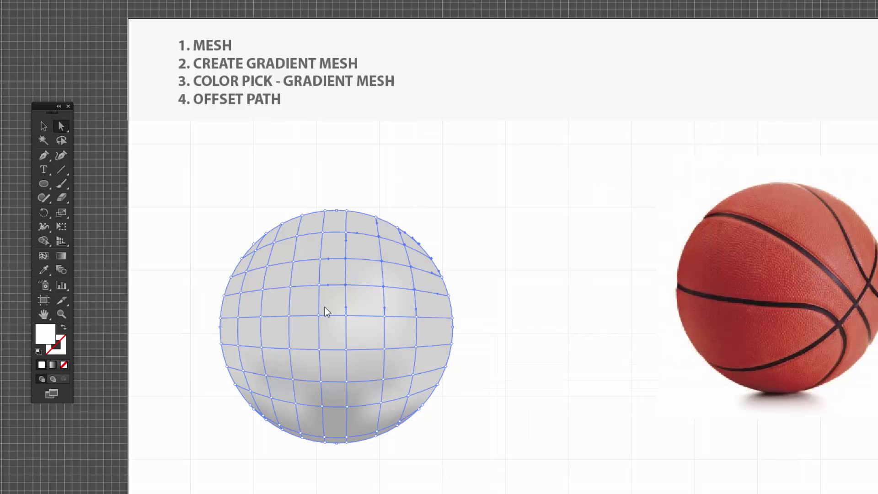
- Deselect the sphere, reselect it briefly, and examine its shading without the mesh lines
left_click(512, 327)
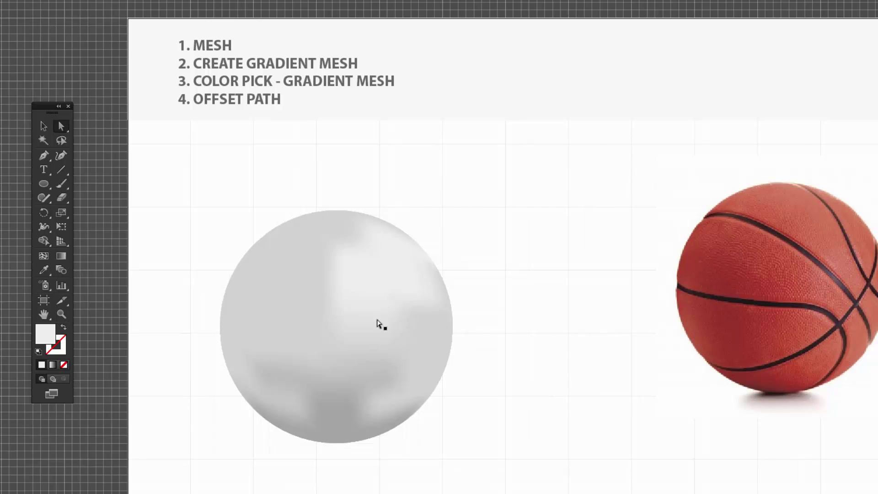
left_click(370, 278)
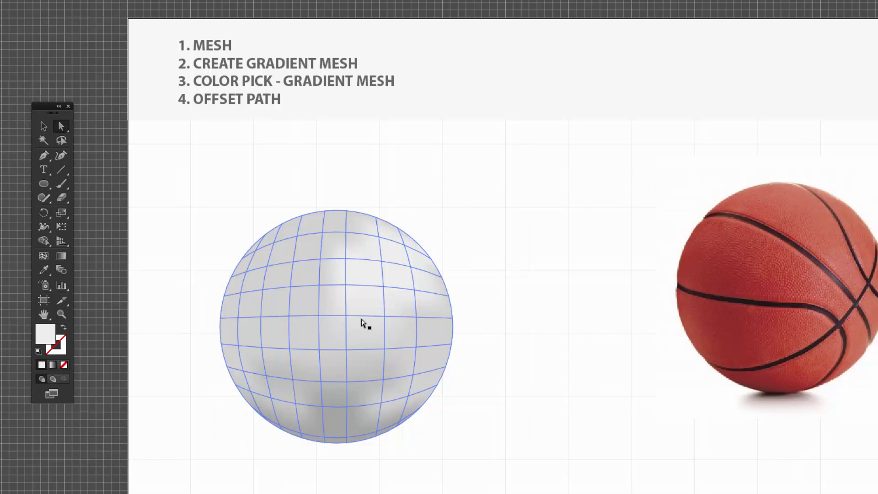
left_click(149, 232)
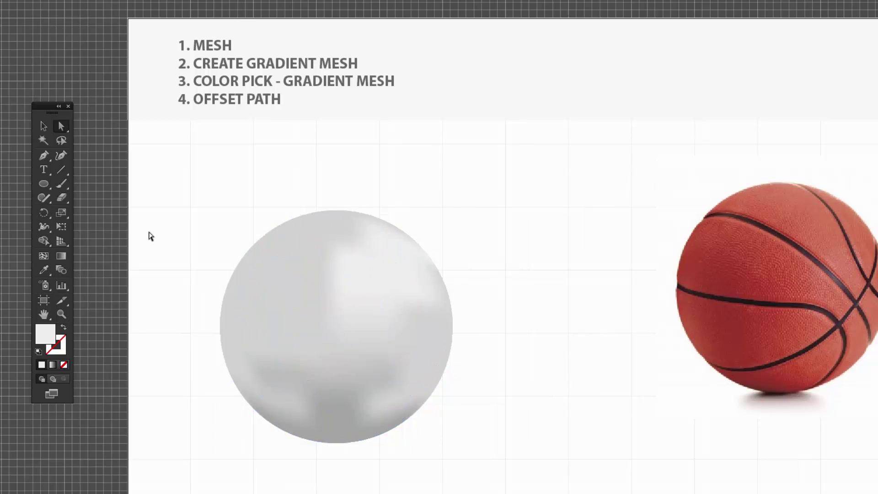
- Try filling lassoed mesh points in the sphere's centre-left area with grey 939393, and undo the fill
left_click(61, 140)
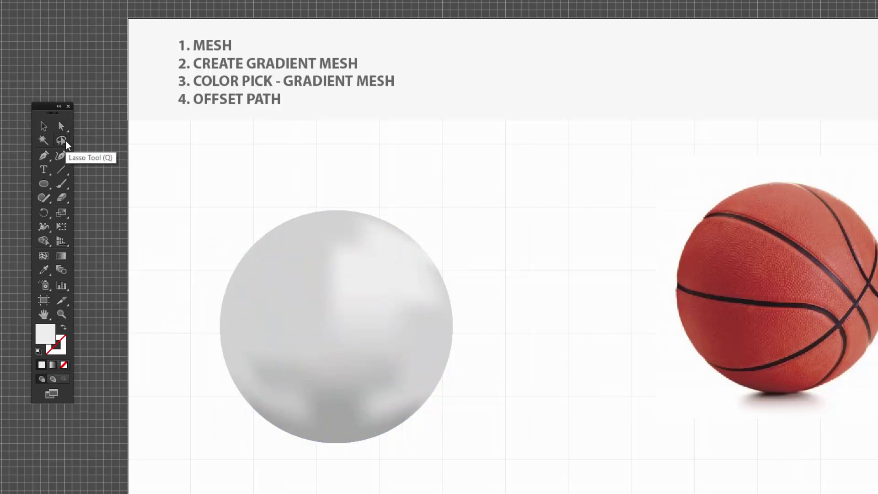
mouse_move(327, 320)
left_mouse_down()
mouse_move(329, 266)
mouse_move(260, 286)
mouse_move(251, 310)
mouse_move(275, 354)
mouse_move(320, 355)
mouse_move(339, 305)
mouse_move(342, 259)
left_mouse_up()
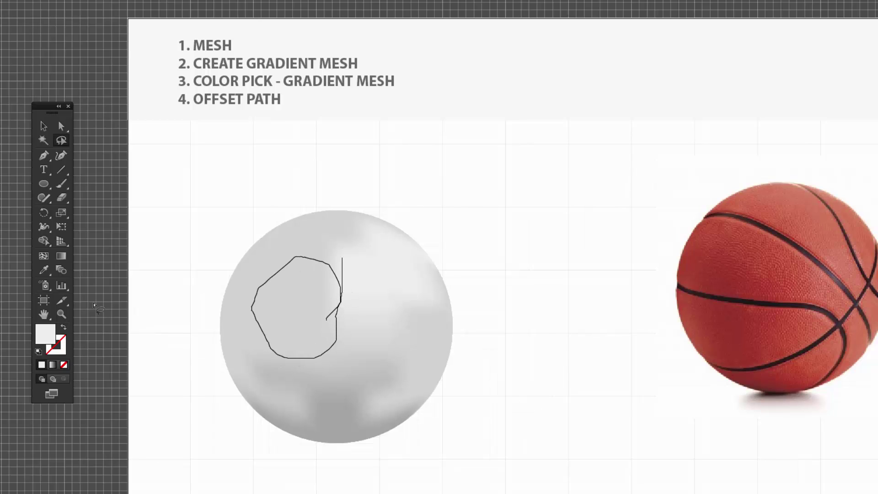
double_click(56, 341)
left_click(401, 217)
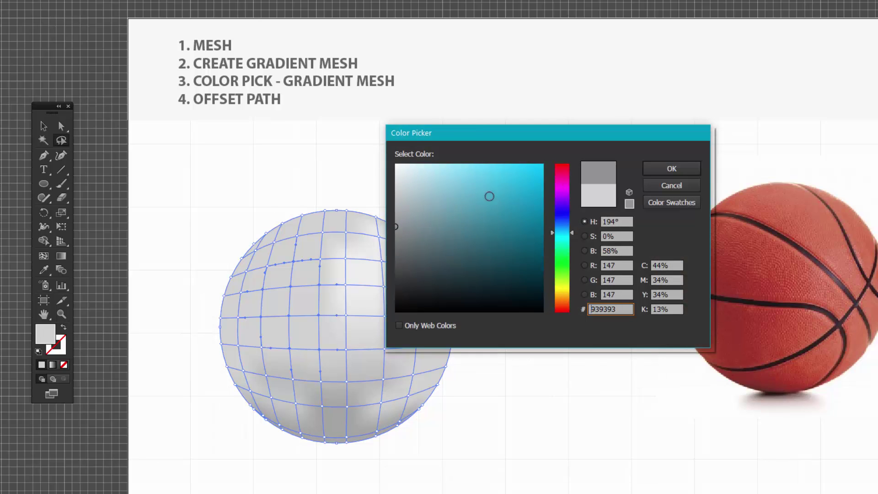
left_click(671, 168)
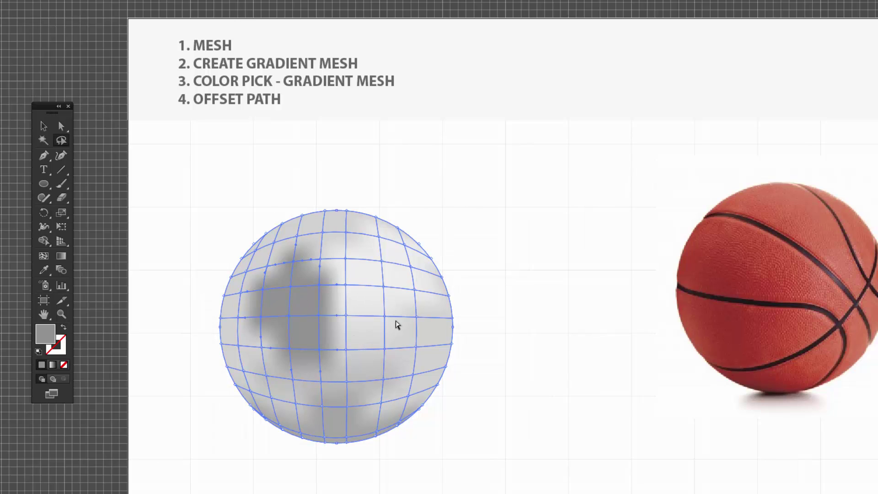
key("ctrl+z")
- Try lassoing the mesh points along the sphere's right edge and filling them with a greyish blue
left_click_drag(448, 267, 417, 227)
left_click_drag(486, 359, 398, 279)
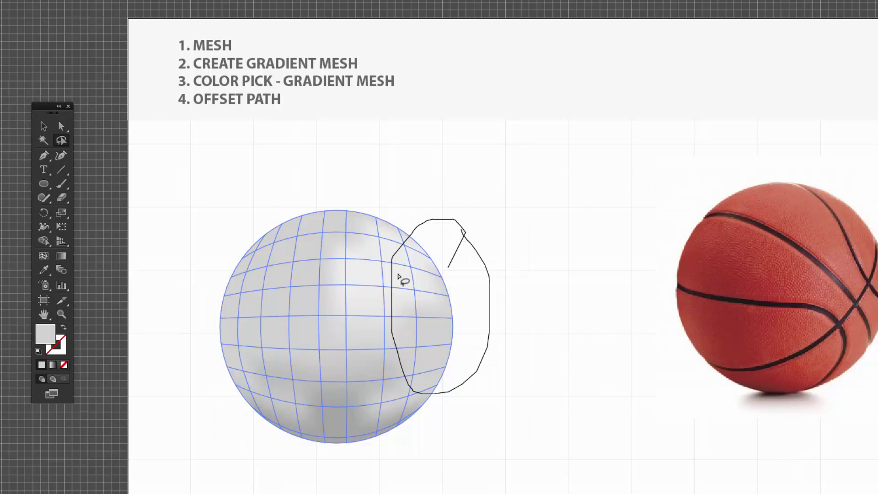
double_click(45, 333)
left_click(428, 203)
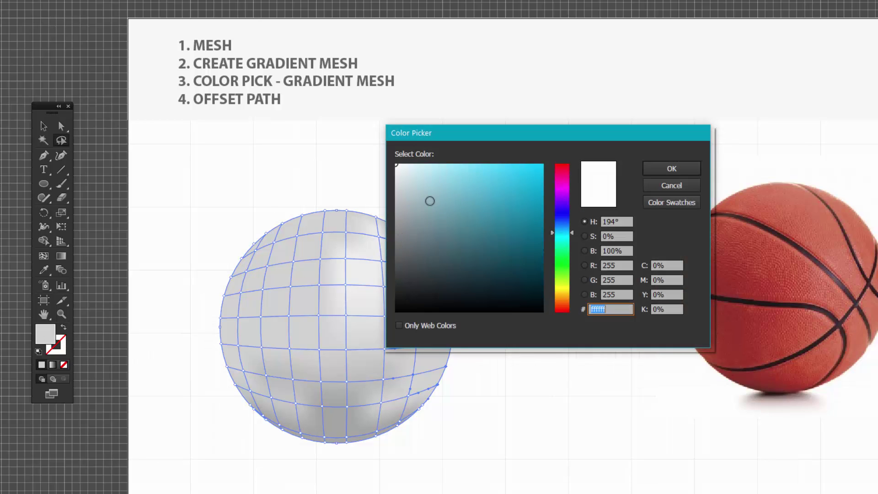
left_click(668, 168)
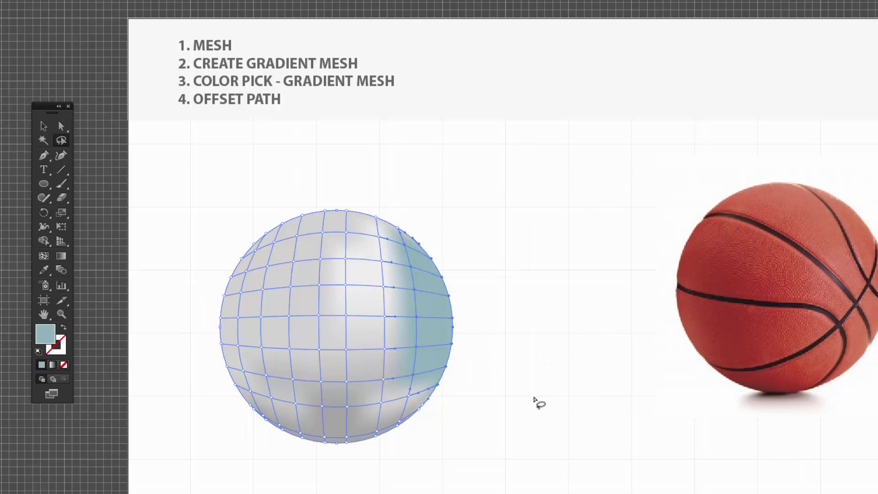
left_click(470, 298)
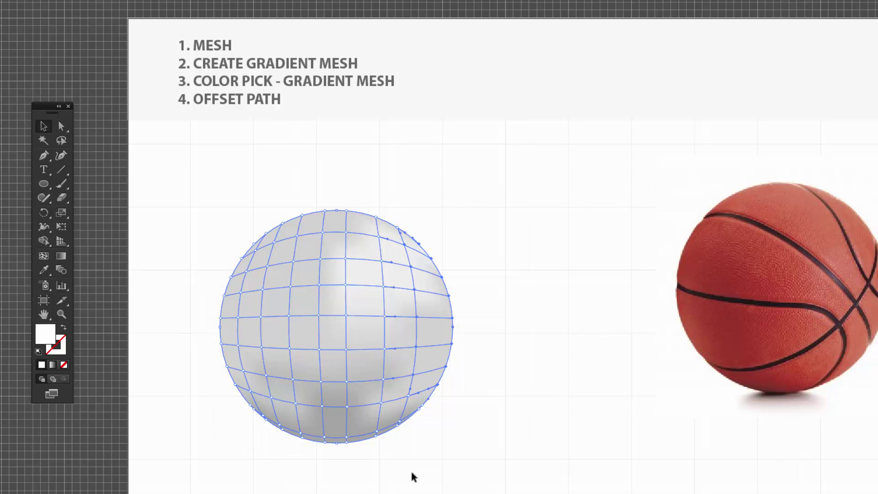
- Select the whole meshed sphere and delete it from the artboard
left_click(429, 461)
mouse_move(458, 456)
left_mouse_down()
mouse_move(169, 229)
mouse_move(167, 205)
left_mouse_up()
key("Delete")
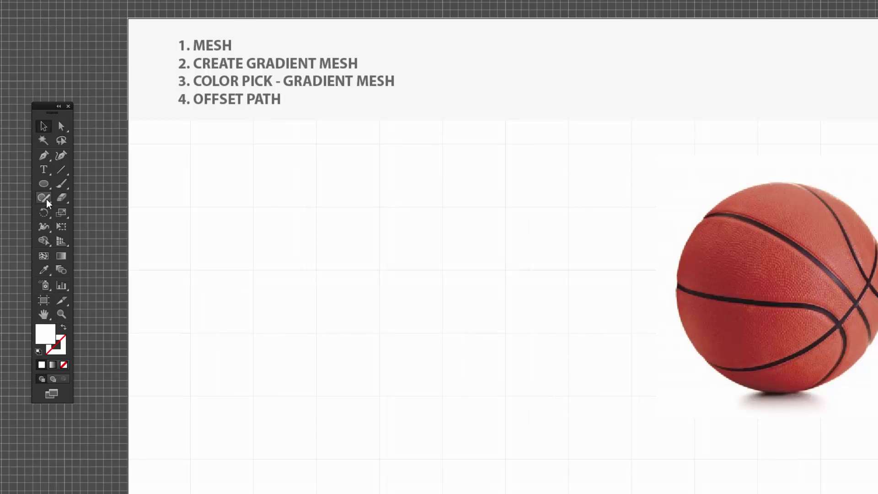
- Draw a circle about 261 px in diameter beside the basketball and fill it with light grey e8e8e8
left_click(49, 186)
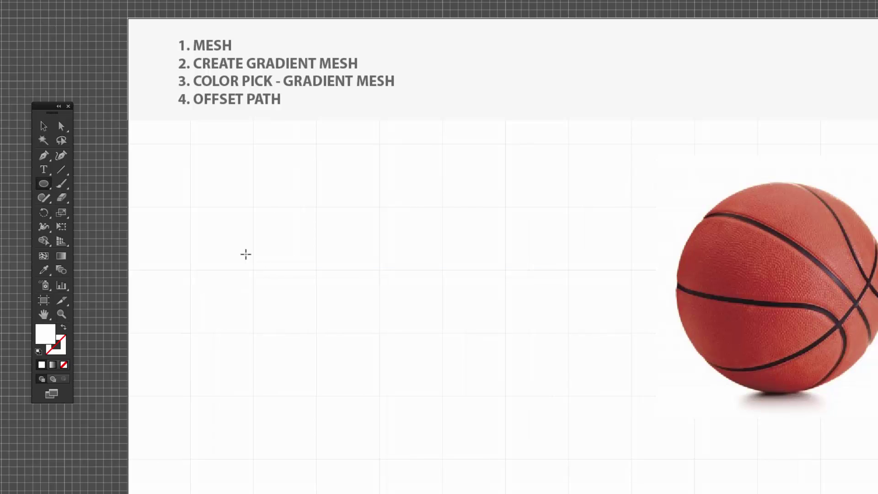
mouse_move(199, 212)
left_mouse_down()
mouse_move(382, 396)
mouse_move(413, 440)
mouse_move(428, 441)
left_mouse_up()
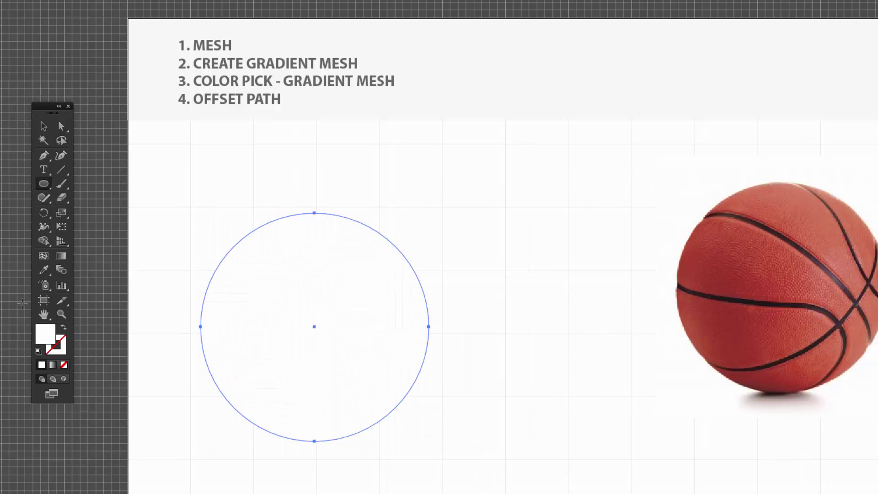
double_click(61, 337)
left_click_drag(396, 166, 396, 177)
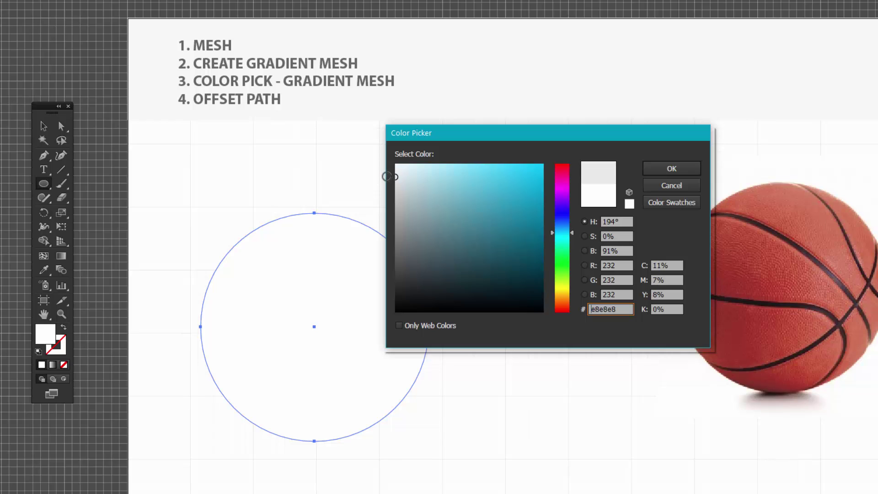
left_click(671, 168)
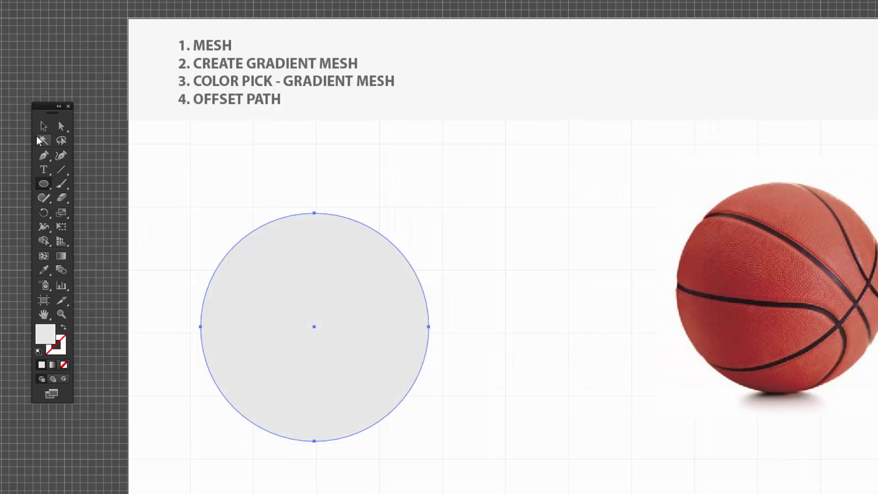
- Start Create Gradient Mesh on the grey circle with 10 rows and 8 columns
left_click(43, 129)
left_click(80, 8)
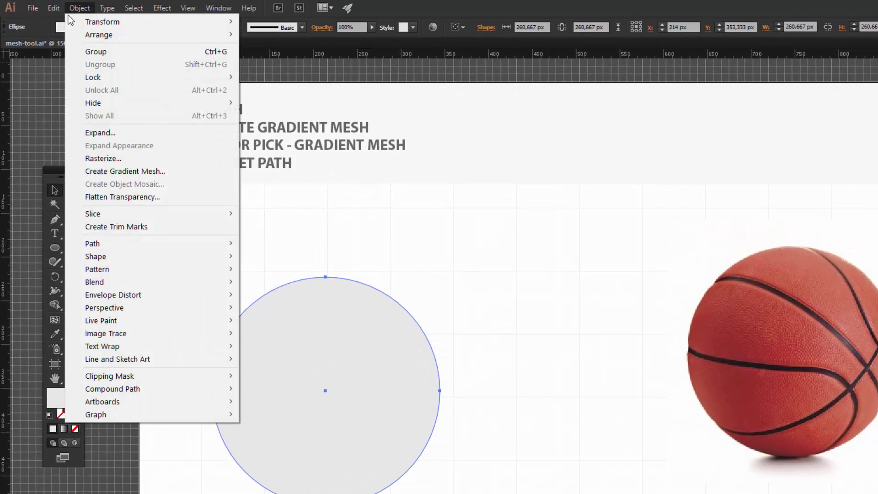
left_click(154, 178)
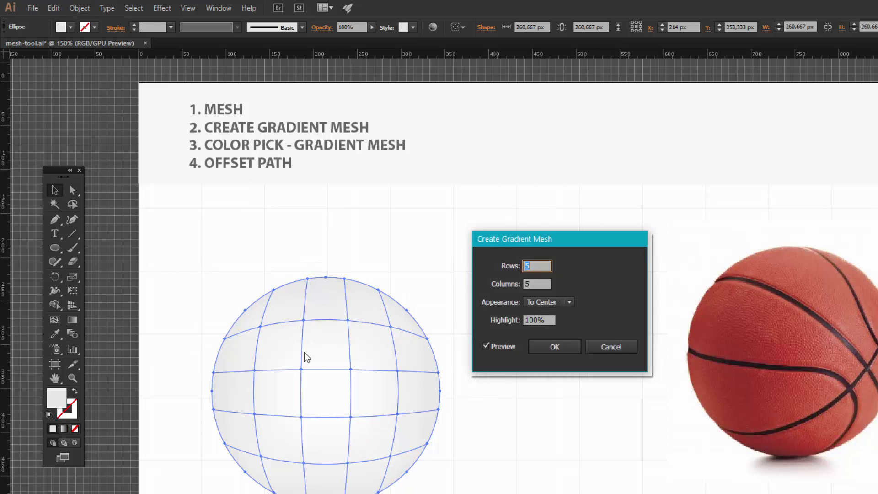
left_click_drag(558, 243, 507, 307)
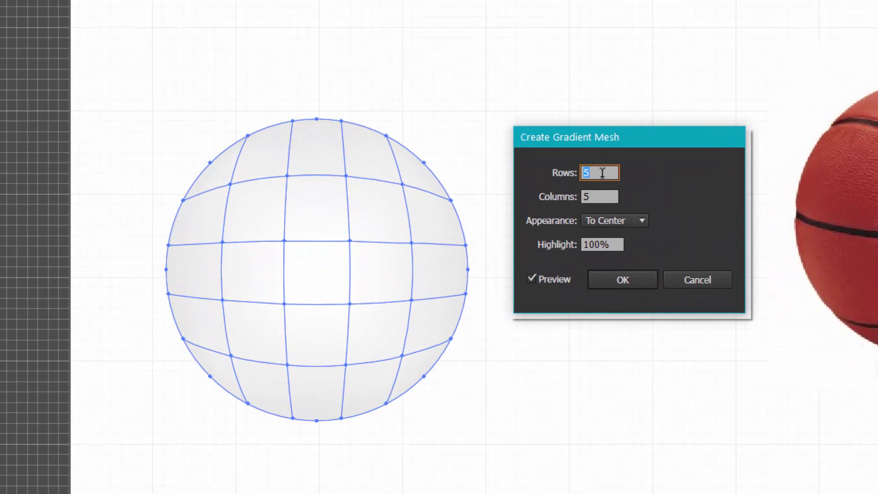
type("10")
key("Tab")
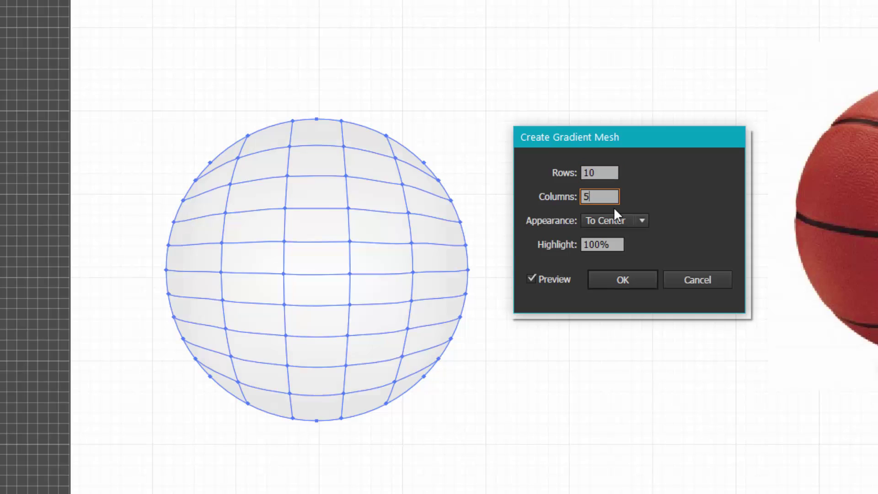
left_click_drag(594, 197, 579, 192)
key("shift+Tab")
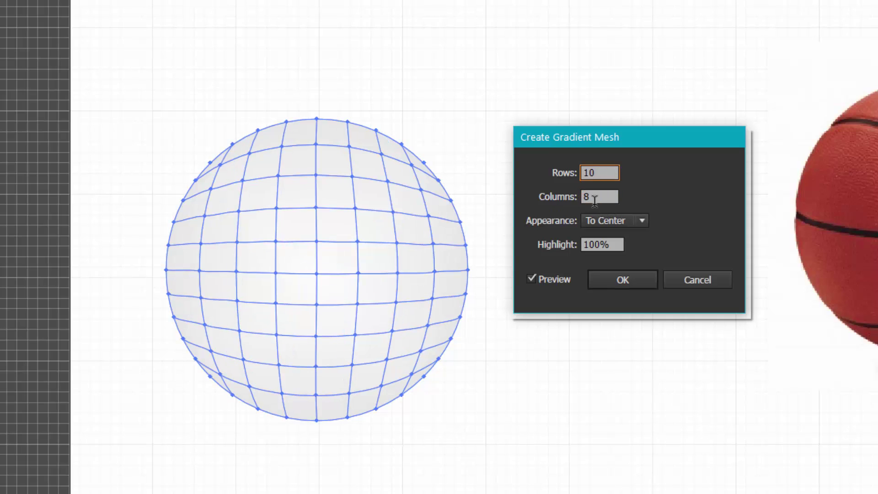
- Compare the Flat, To Center and To Edge appearances of the gradient mesh, ending on To Center
left_click(623, 222)
left_click(623, 228)
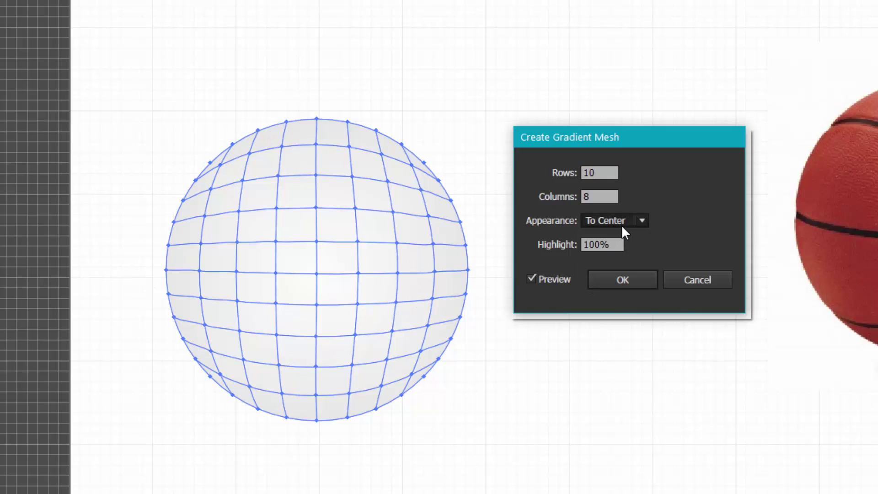
left_click(621, 225)
left_click(622, 250)
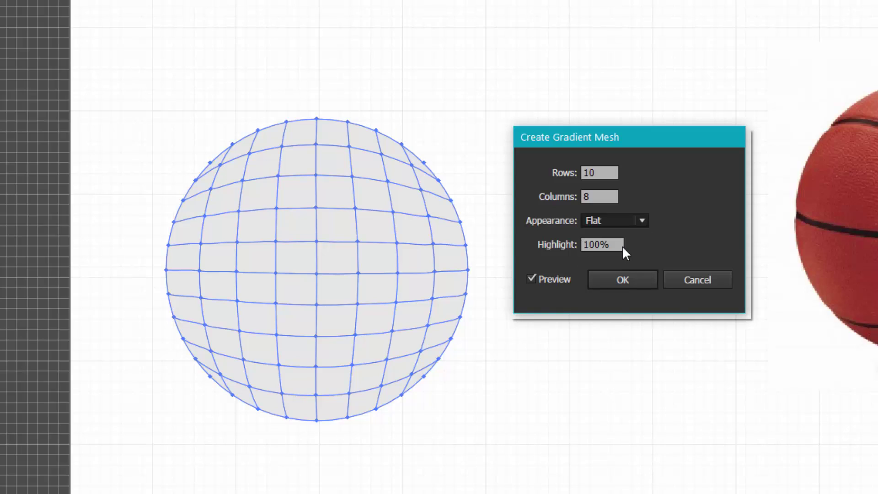
left_click(624, 223)
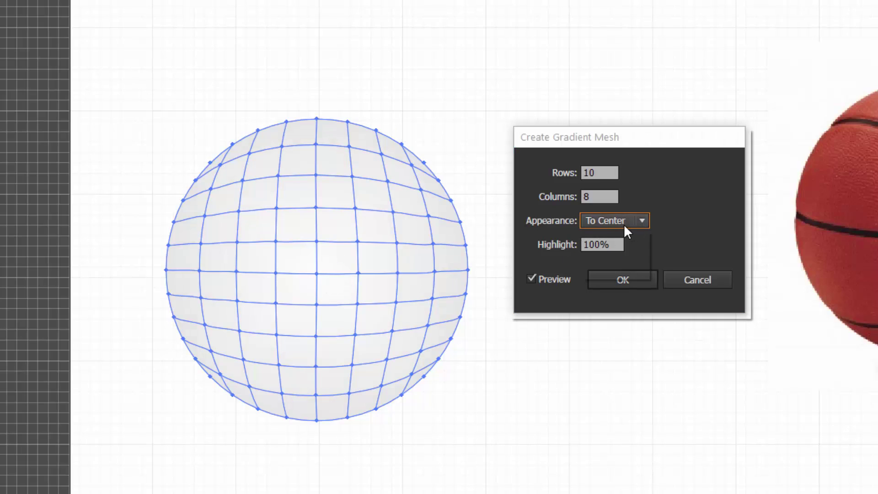
left_click(620, 274)
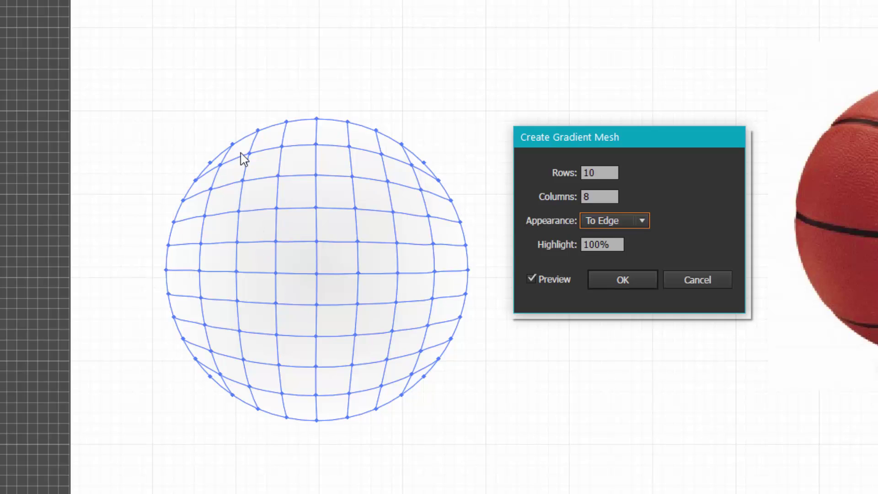
left_click(642, 220)
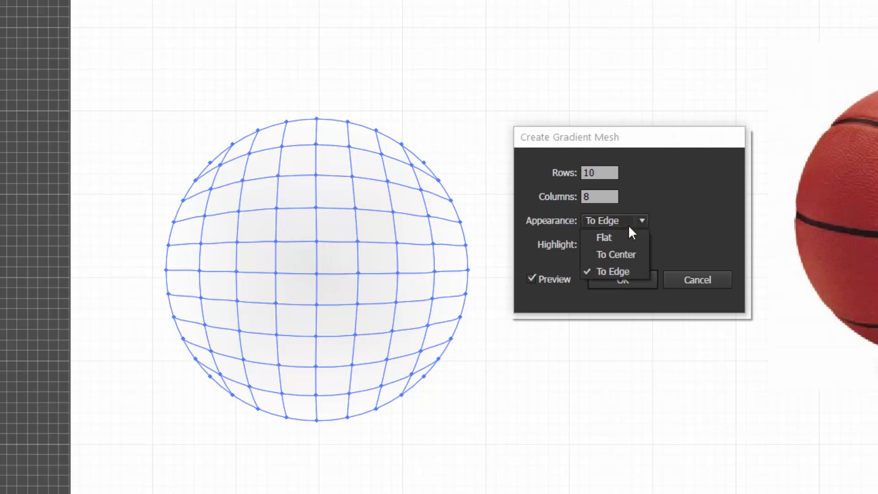
left_click(613, 270)
key("Up")
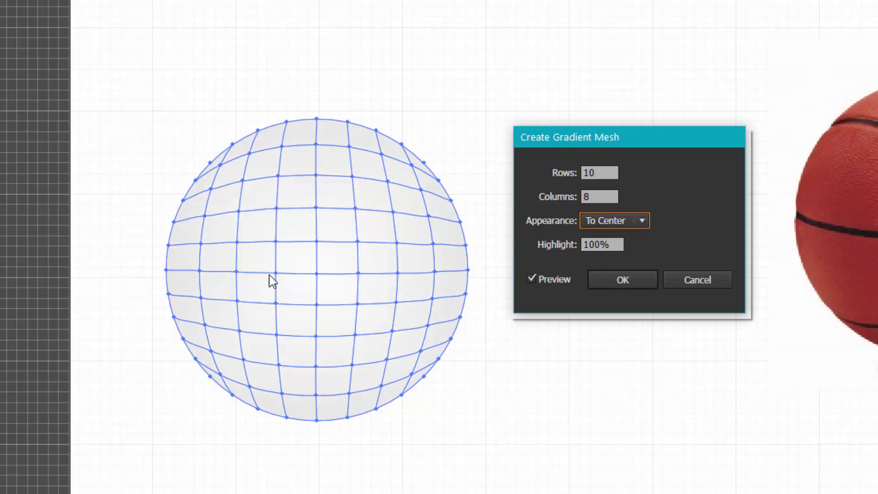
- Compare the gradient mesh with 5 and 10 rows, and set the rows to 5
left_click(603, 172)
type("5")
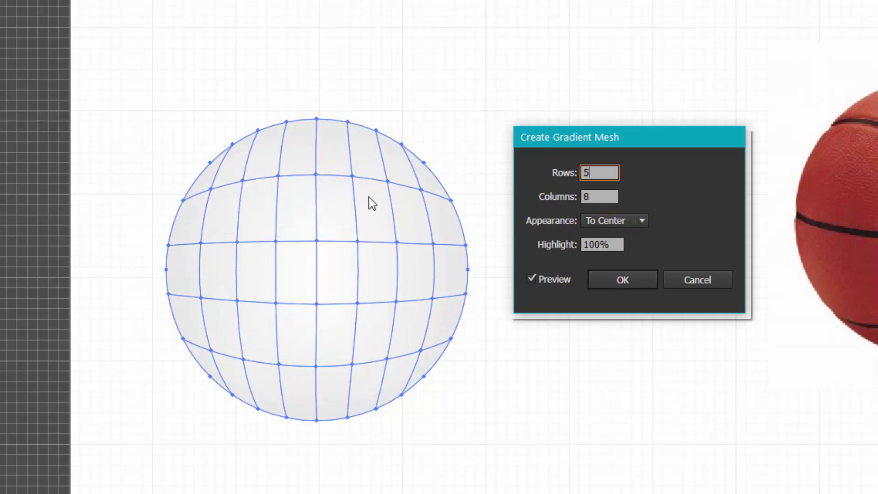
left_click(586, 173)
type("10")
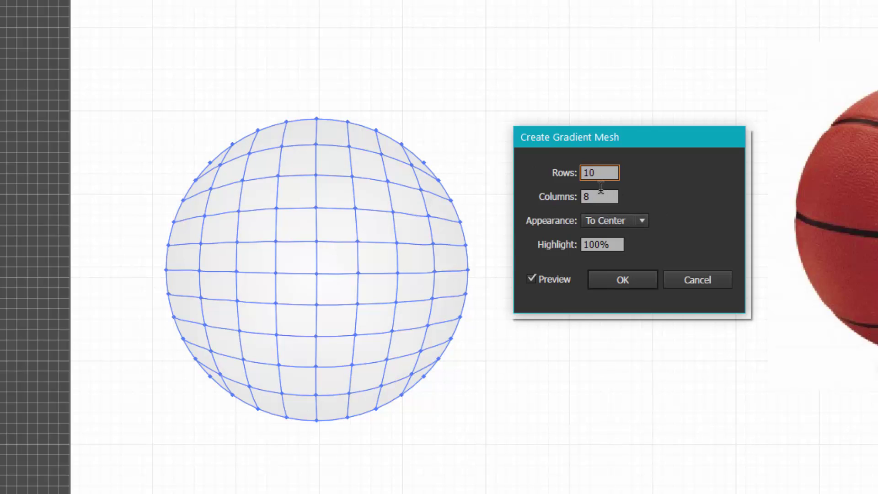
double_click(615, 168)
type("5")
- Toggle the preview off and on to compare the circle with and without the gradient mesh
left_click(531, 280)
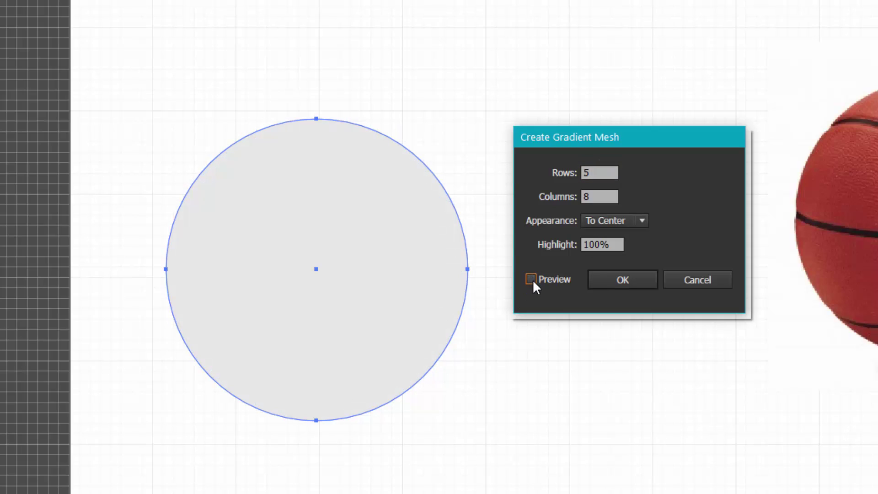
left_click(530, 281)
left_click(529, 280)
left_click(544, 286)
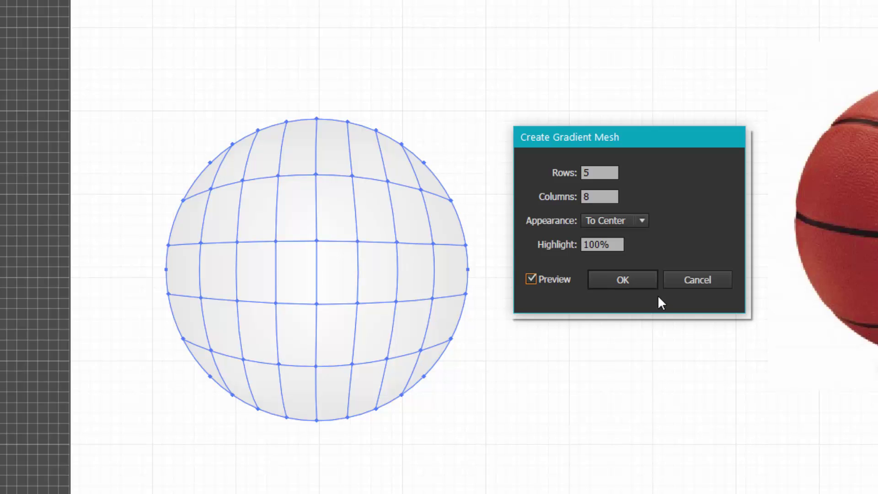
- Apply the gradient mesh to the circle and check the result both deselected and selected
left_click(623, 280)
left_click(518, 352)
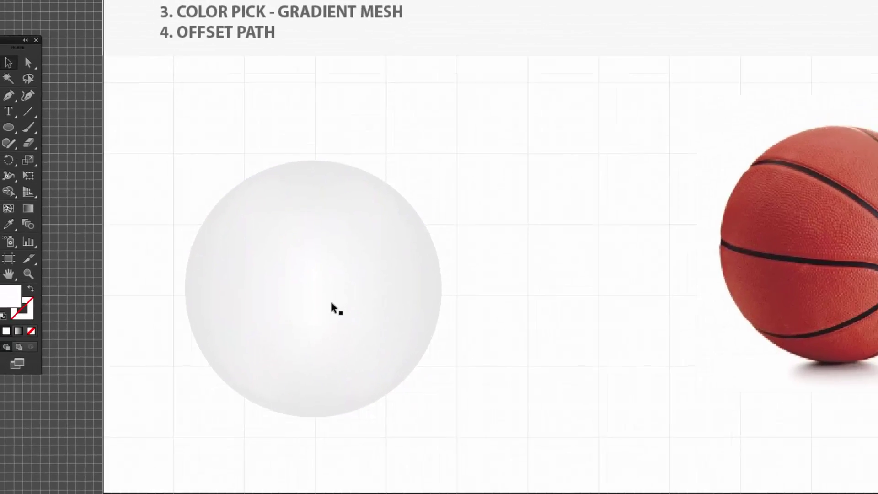
left_click(306, 288)
left_click(549, 404)
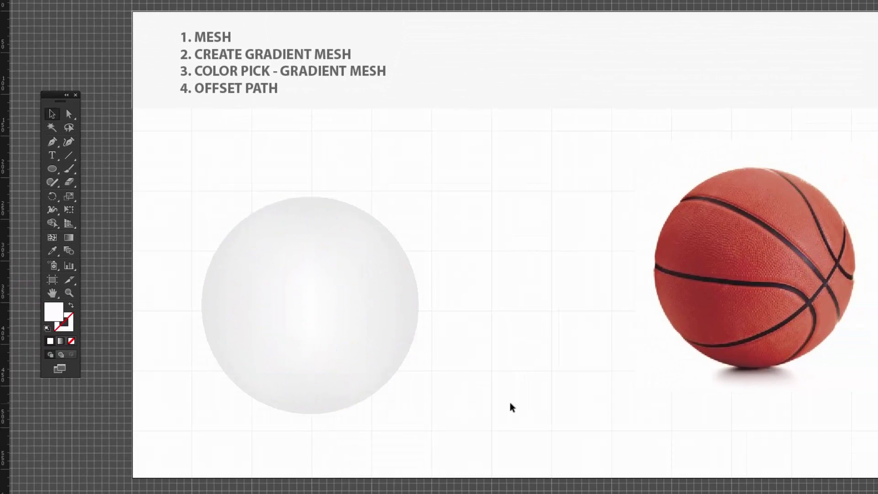
left_click(298, 294)
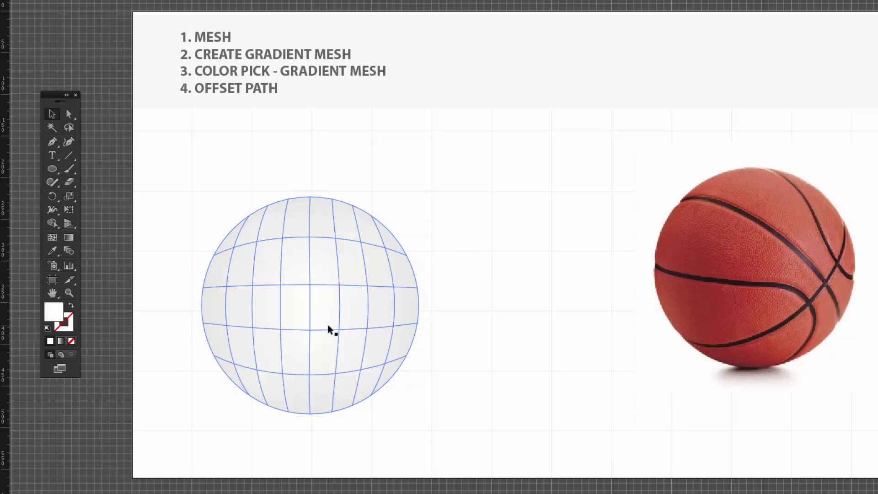